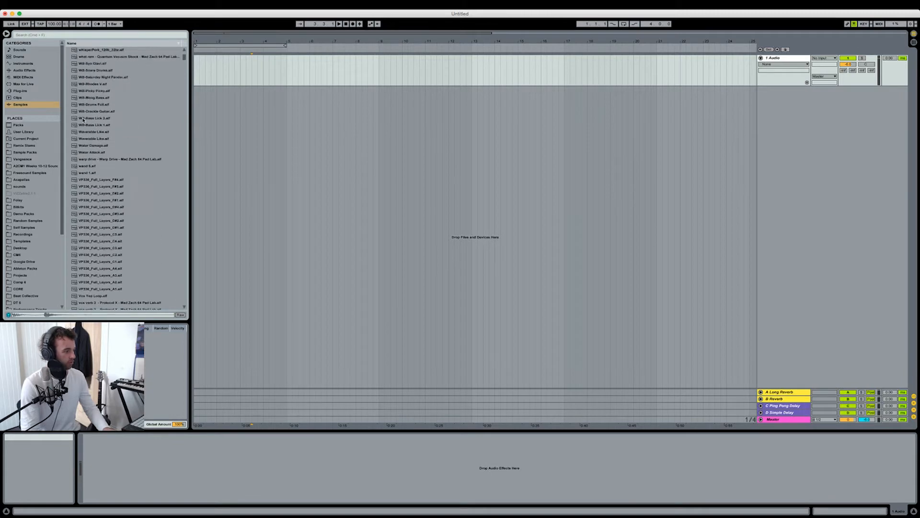
Step: Place the Wavetable Like.aif sample at bar 1 of the audio track and trim it to eight bars
left_click(87, 160)
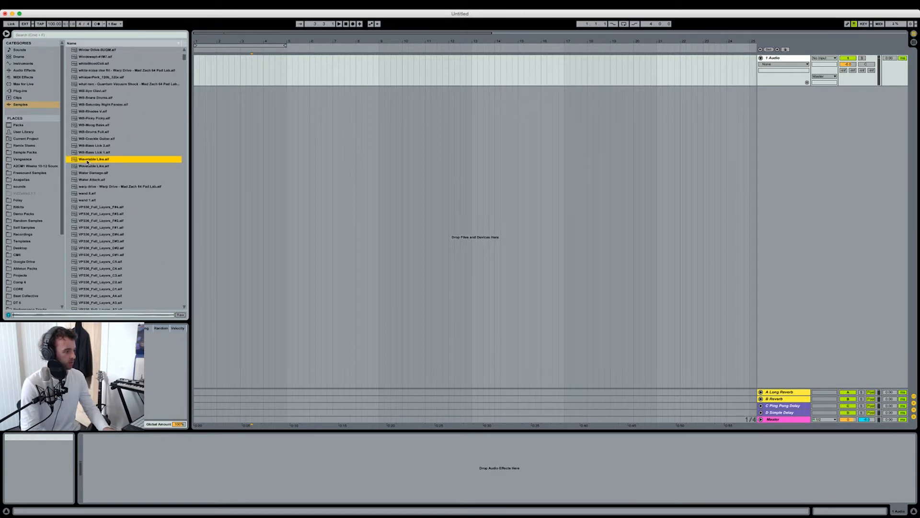
left_click_drag(88, 161, 196, 74)
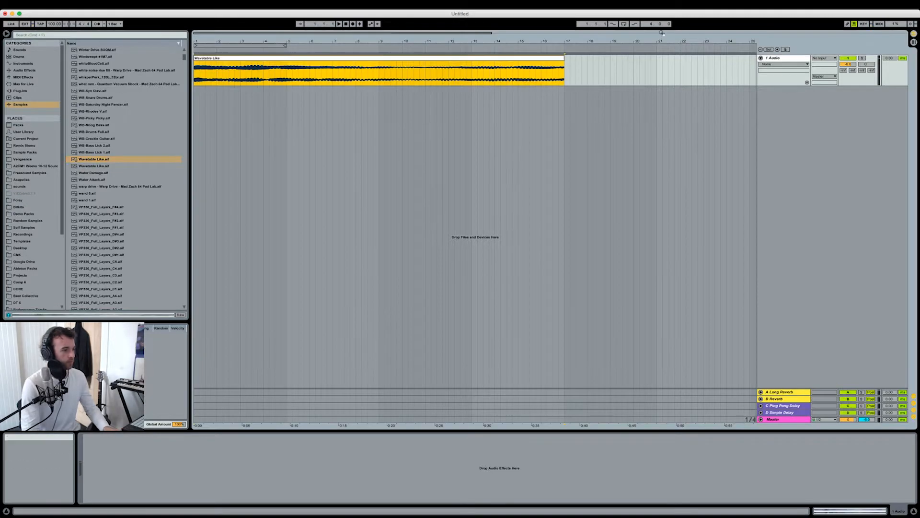
left_click_drag(564, 59, 381, 63)
Step: Extend the arrangement loop range to bar 9 and crop the audio clip to its trimmed length
left_click_drag(286, 45, 378, 50)
right_click(371, 58)
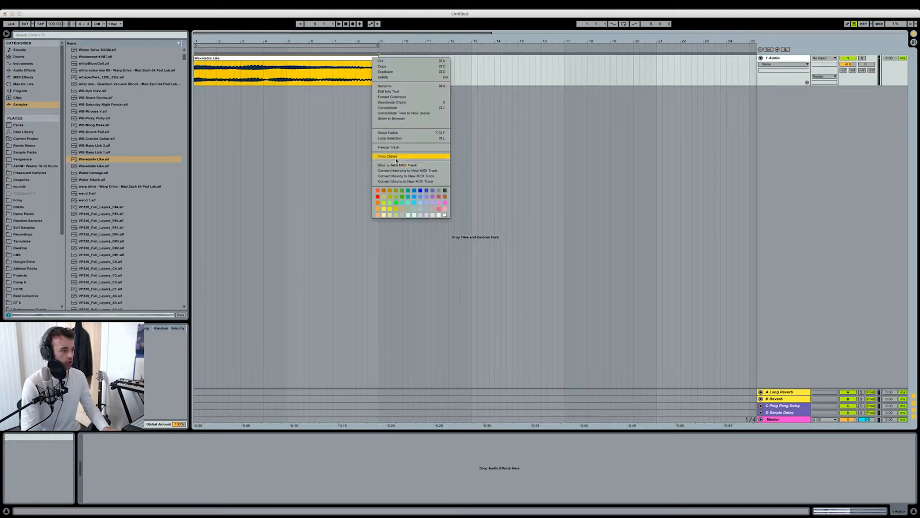
key("super+j")
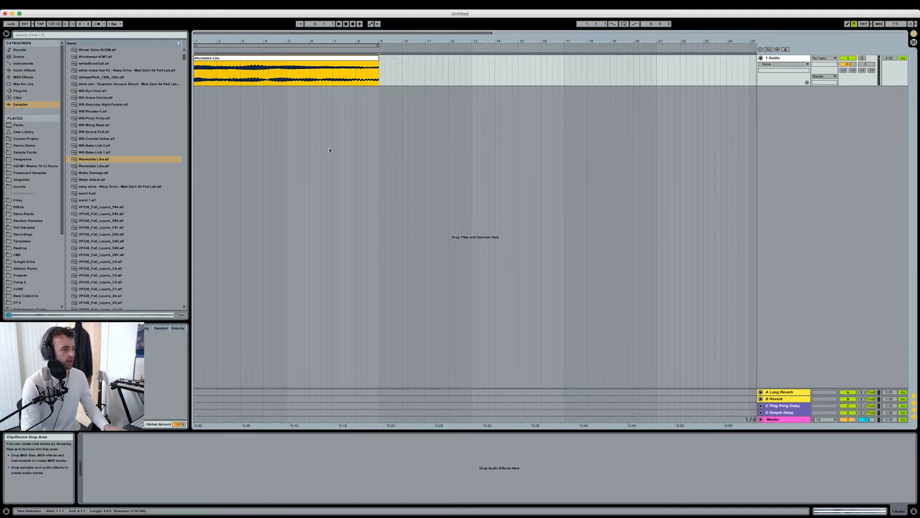
key("super+z")
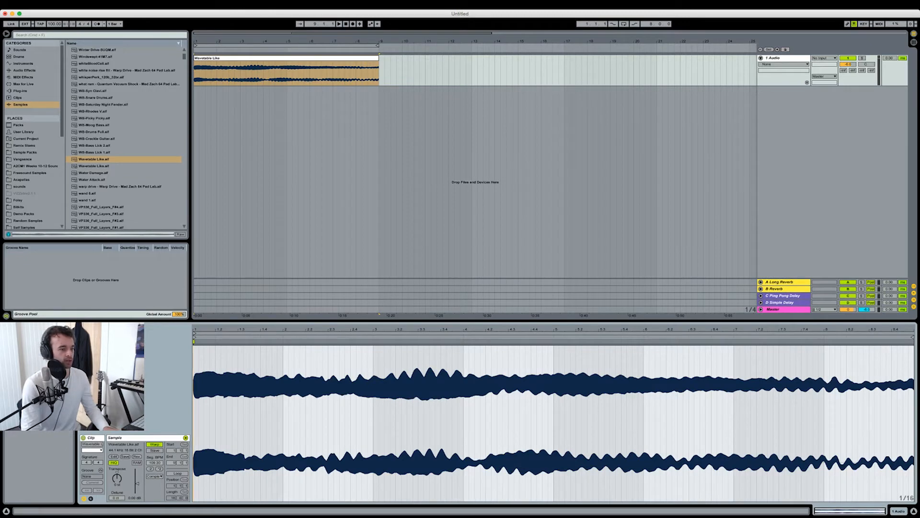
Step: Change the clip's warp mode to Beats and set it to preserve 1/16 notes
left_click(155, 476)
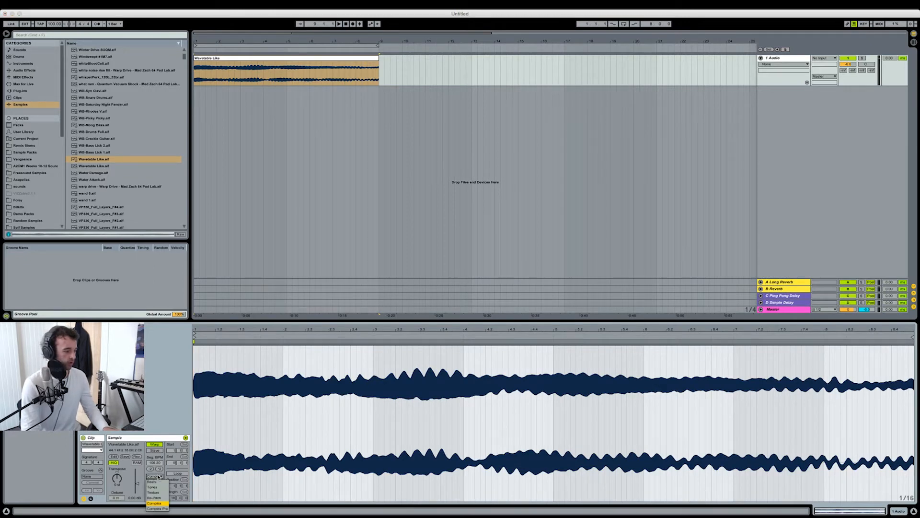
left_click(158, 482)
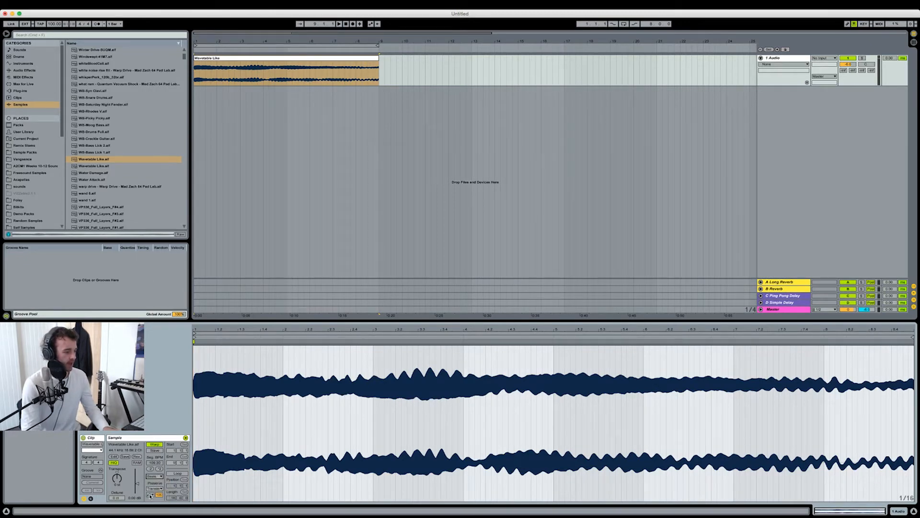
left_click(152, 493)
left_click(150, 475)
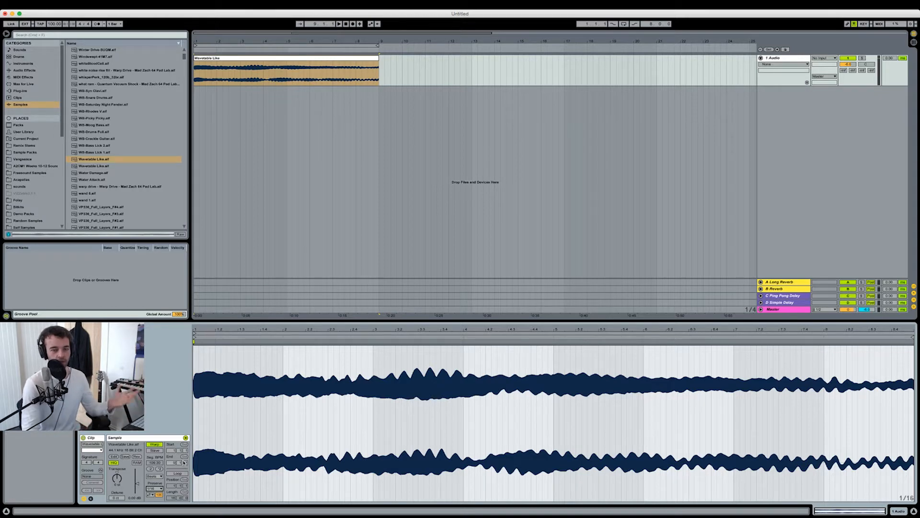
Step: Turn off transient looping for the clip and lower its transient envelope to shorten each slice
mouse_move(147, 514)
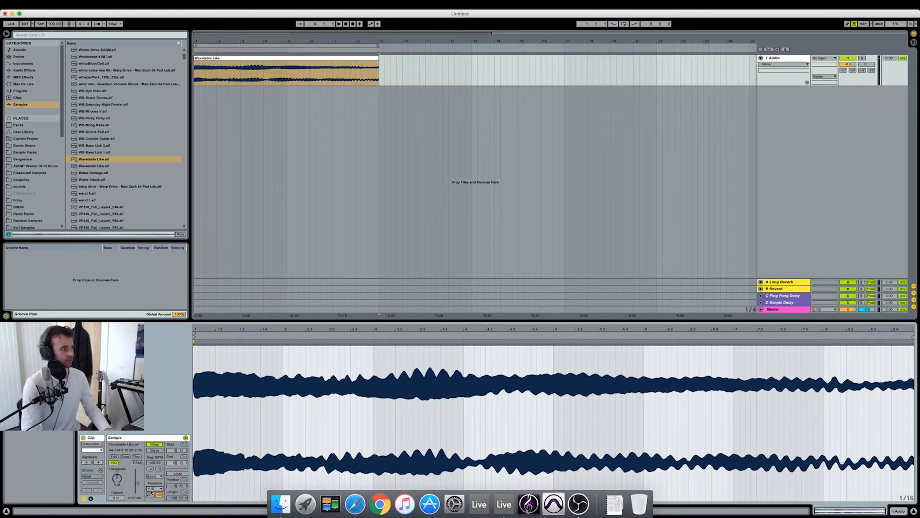
left_click(151, 497)
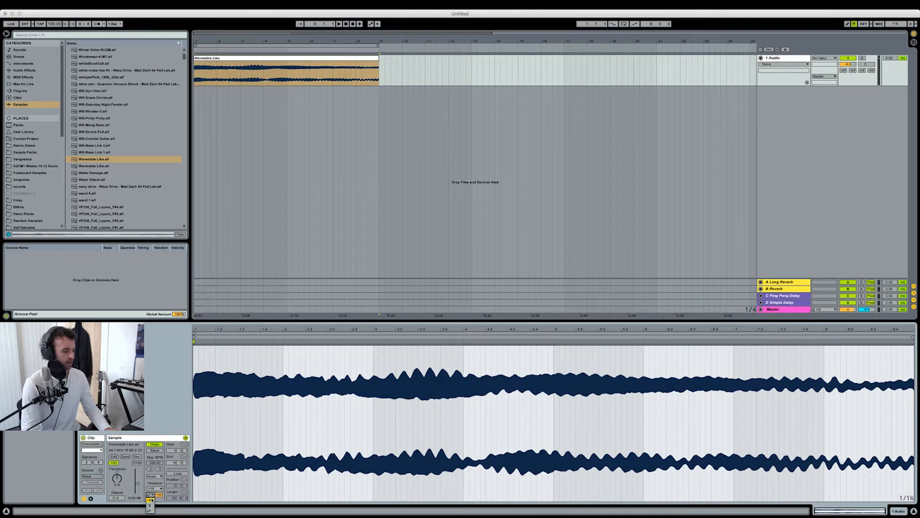
left_click(151, 500)
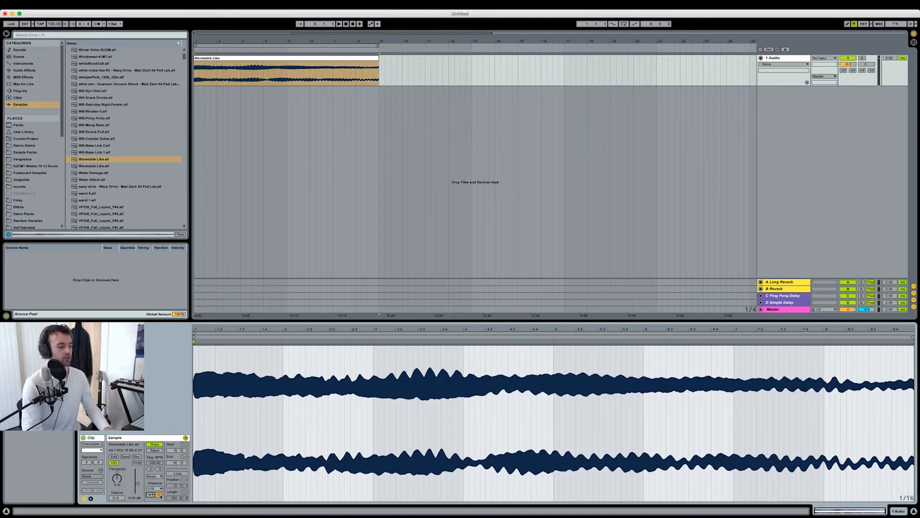
left_click_drag(160, 497, 160, 500)
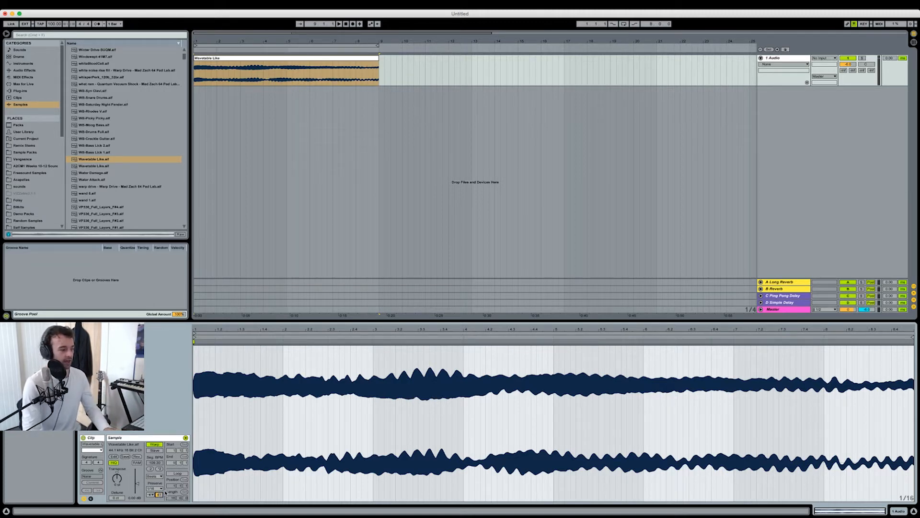
Step: Loop playback over the eight-bar clip and audition it transposed up 12 semitones
left_click(364, 59)
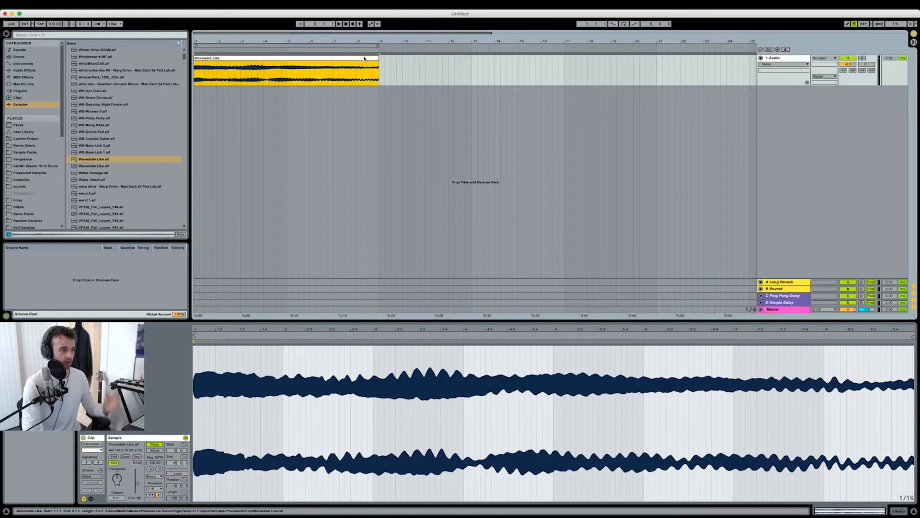
key("super+l")
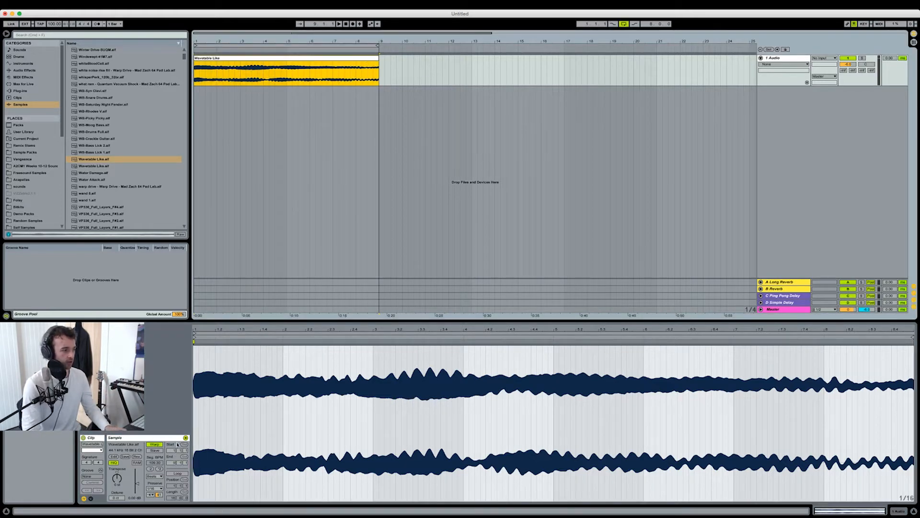
key("space")
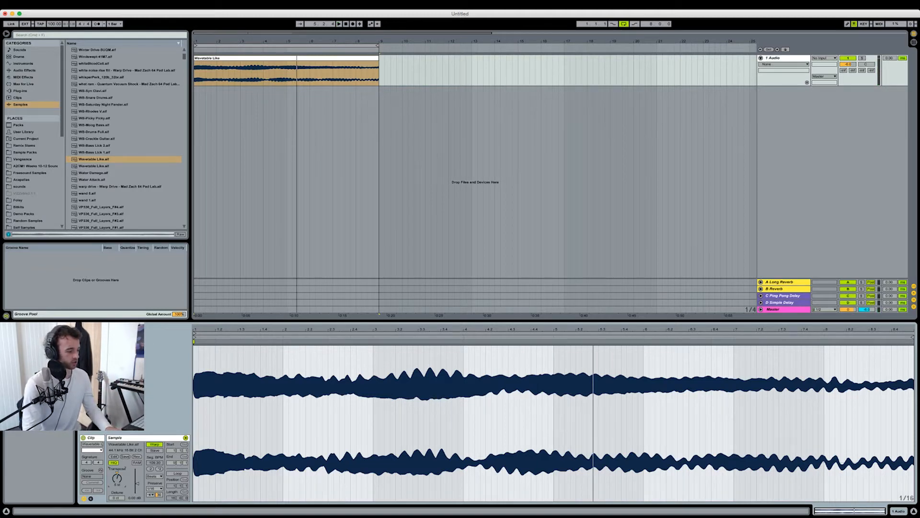
key("space")
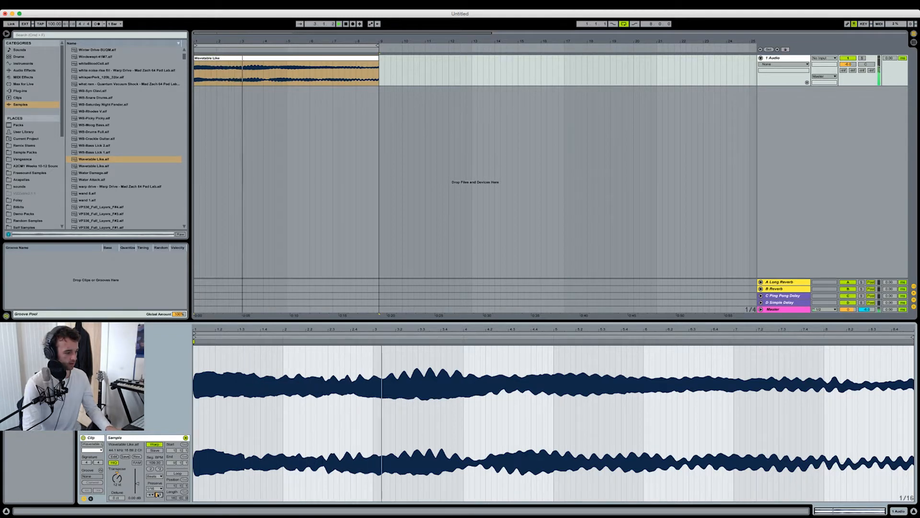
Step: Add a Ping Pong Delay to the audio track with a one-sixteenth beat delay and a widened bandpass filter
key("shift+Tab")
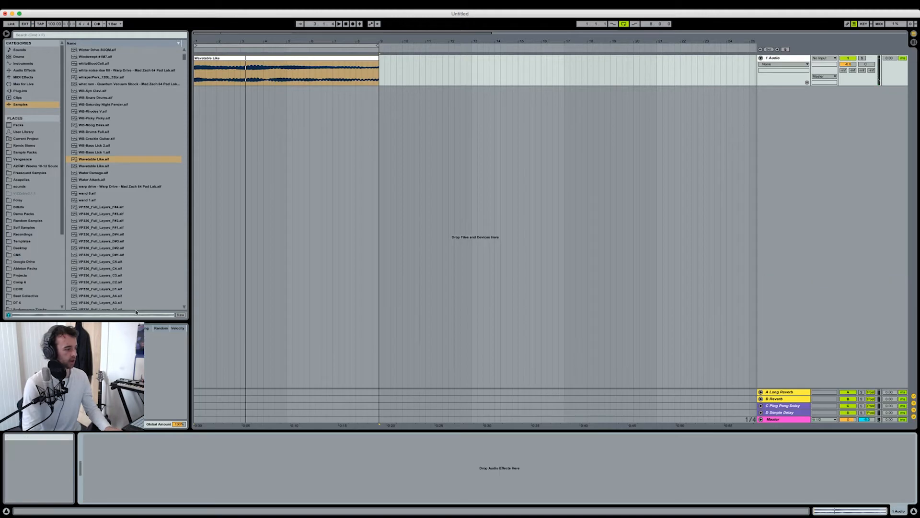
left_click(23, 70)
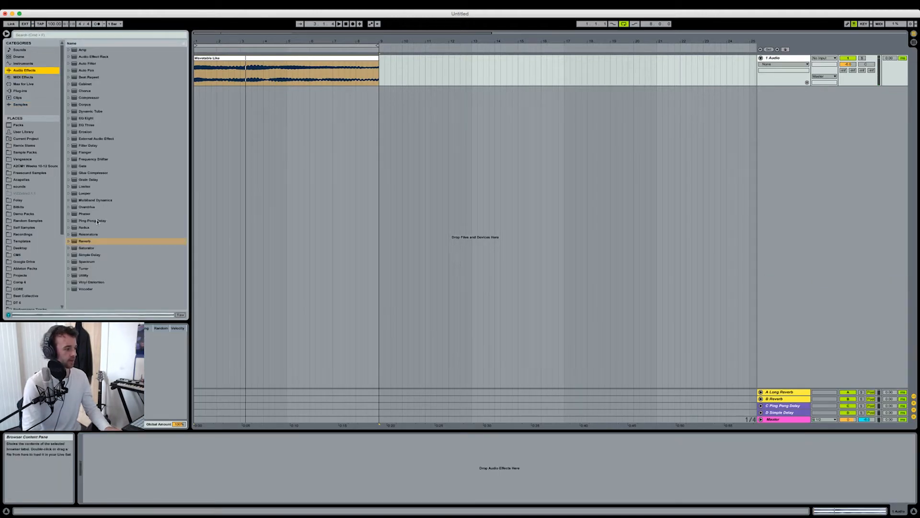
double_click(97, 221)
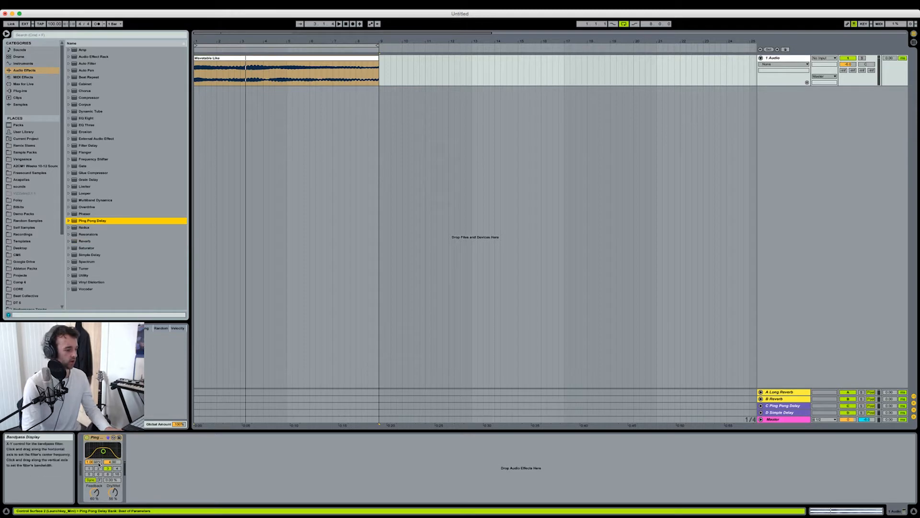
left_click(89, 468)
left_click_drag(103, 451, 104, 445)
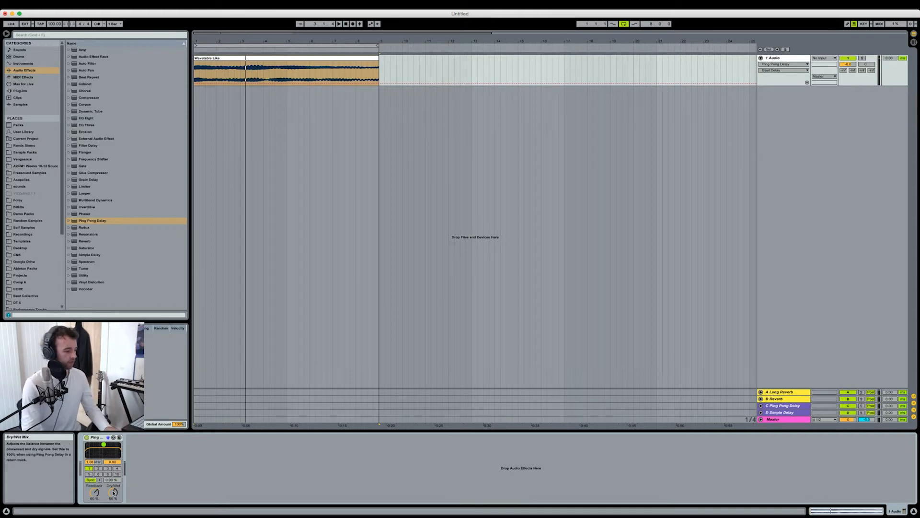
Step: Add a slight beat swing to the delay, reduce dry/wet to about 44% and feedback to about 40%, and audition it
left_click_drag(111, 482, 111, 480)
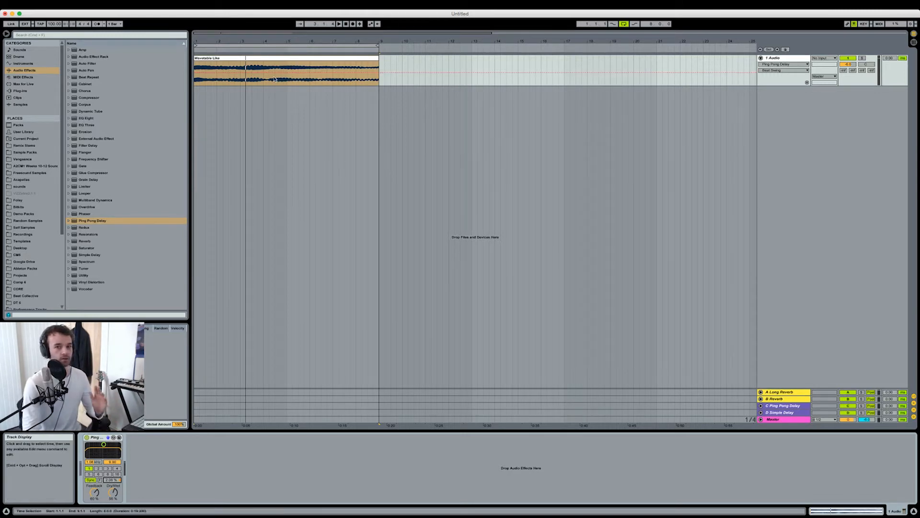
mouse_move(113, 492)
left_mouse_down()
mouse_move(94, 501)
mouse_move(113, 493)
left_mouse_up()
left_click_drag(94, 492, 94, 494)
key("space")
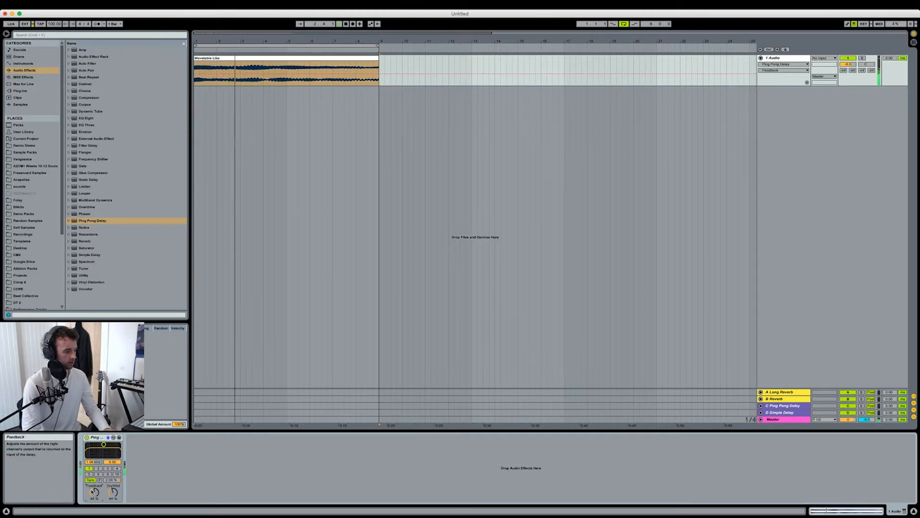
key("space")
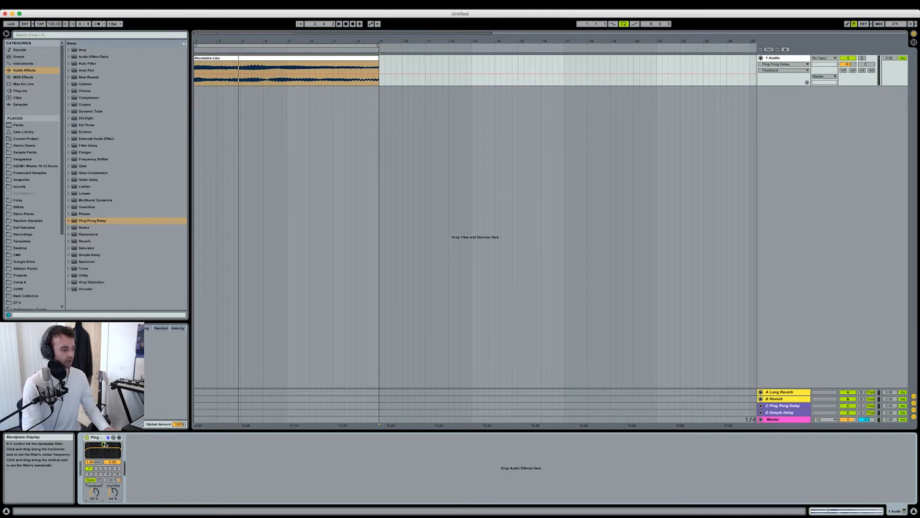
Step: Shift the delay's bandpass filter up to the high frequencies and fine-tune its timing and dry/wet mix during playback
left_click_drag(105, 445, 119, 443)
key("space")
mouse_move(113, 482)
left_mouse_down()
mouse_move(95, 495)
mouse_move(111, 495)
left_mouse_up()
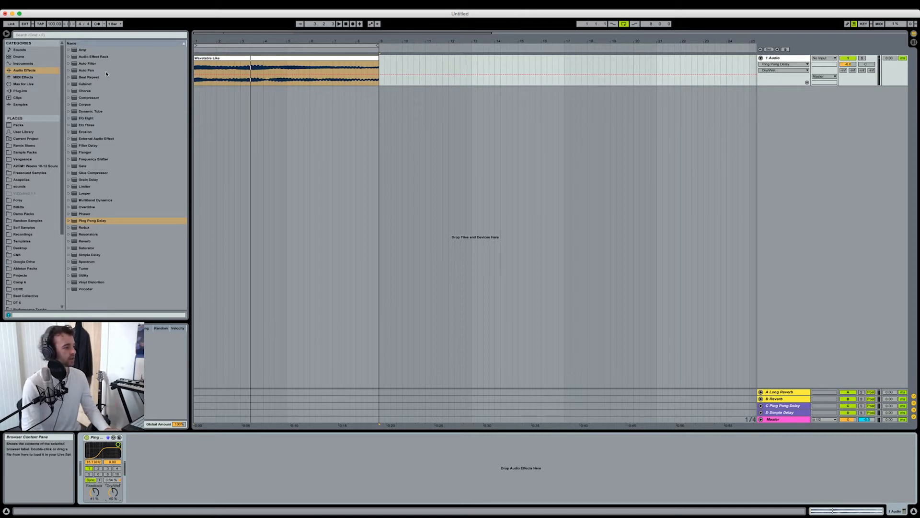
Step: Add an Auto Filter after the delay, set it to band-pass, and lower its cutoff to the mid frequencies
double_click(91, 66)
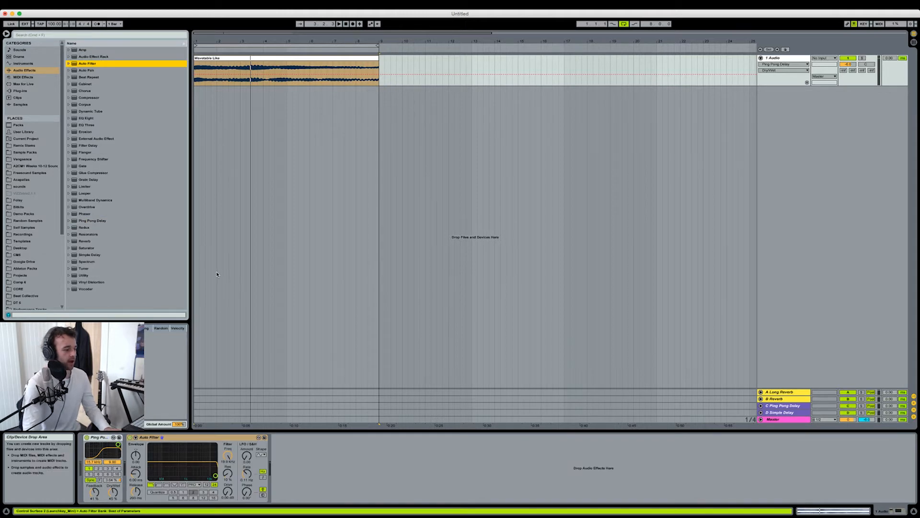
left_click(167, 485)
left_click_drag(230, 457, 228, 481)
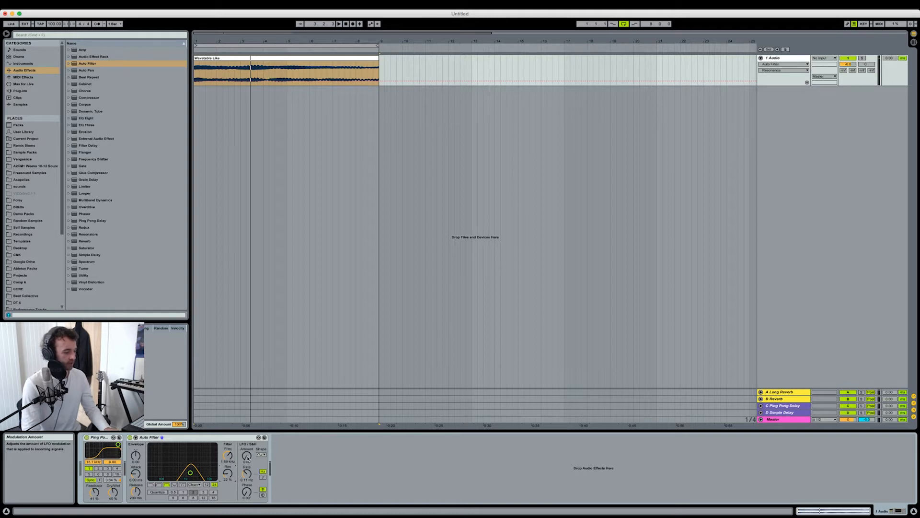
Step: Set the Auto Filter's LFO amount to about 18 and its rate to about 0.07 Hz while auditioning the loop
left_click_drag(247, 458, 247, 441)
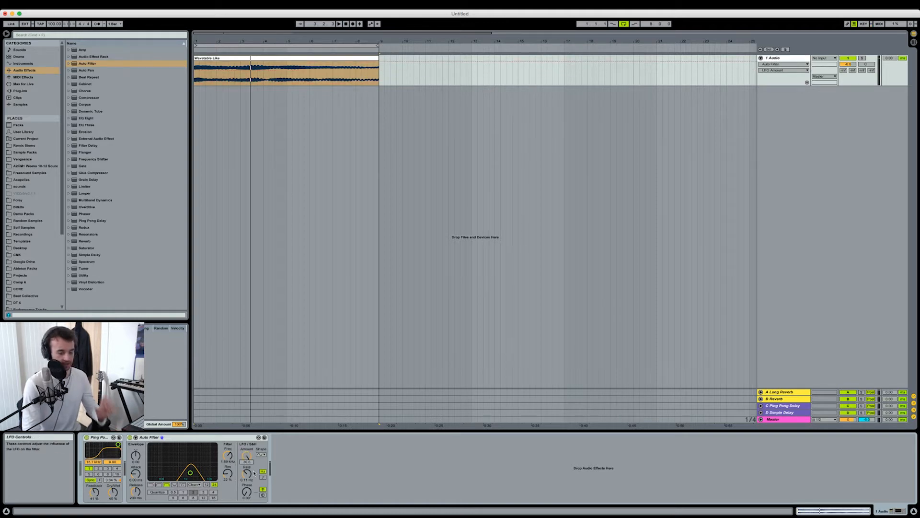
key("space")
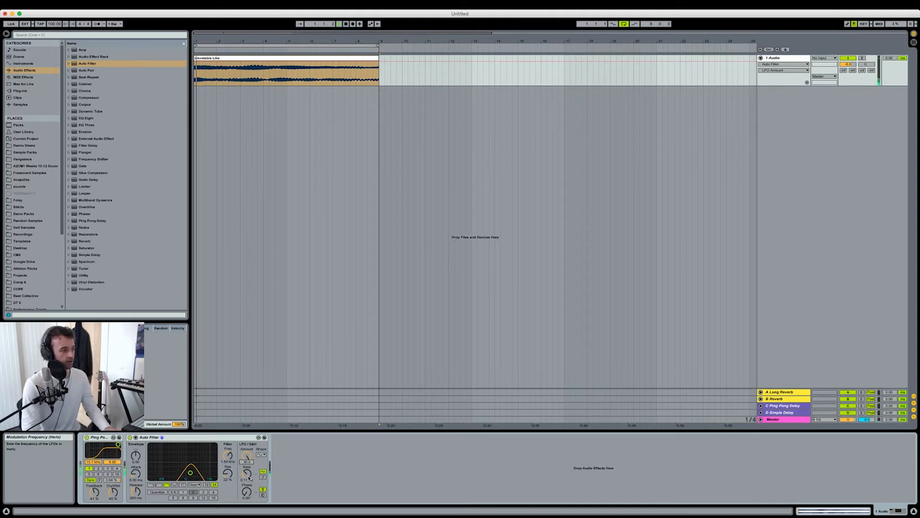
left_click_drag(247, 473, 247, 462)
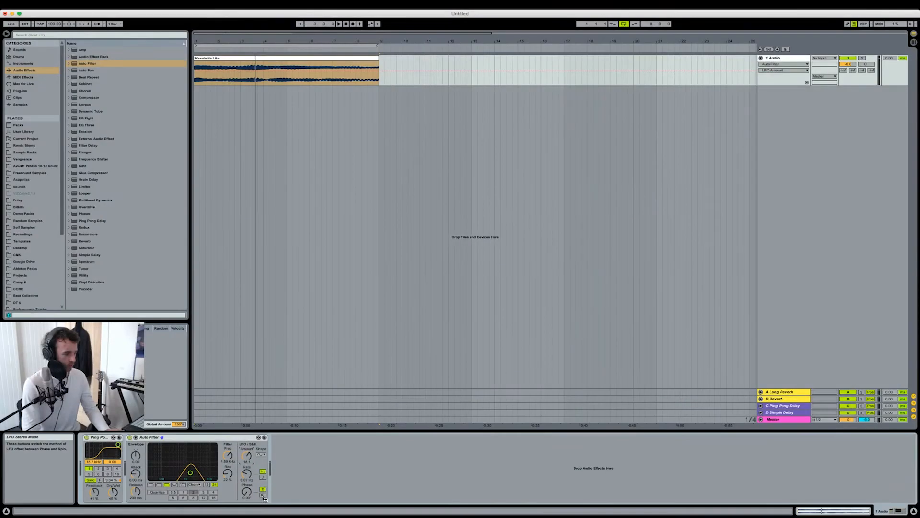
Step: Switch the filter LFO's stereo mode to Spin, raise the spin amount, and increase resonance to about 43% during playback
left_click(263, 495)
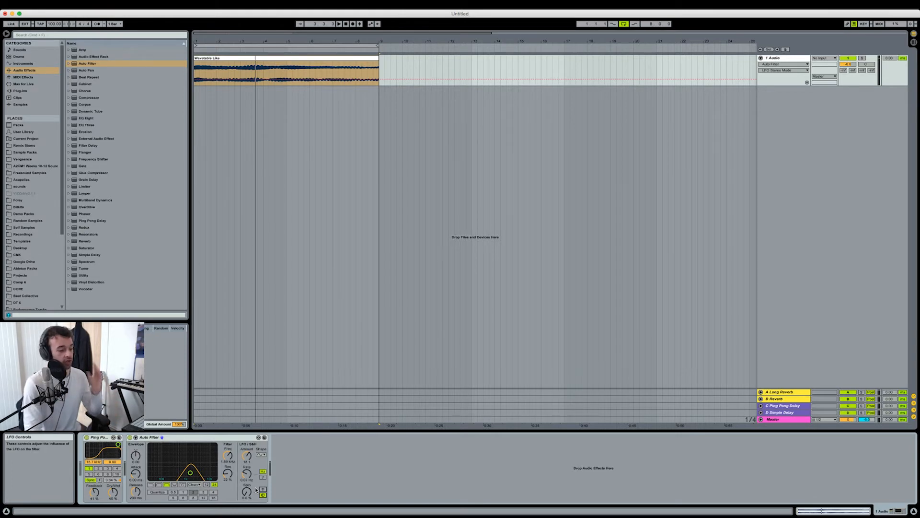
left_click(246, 492)
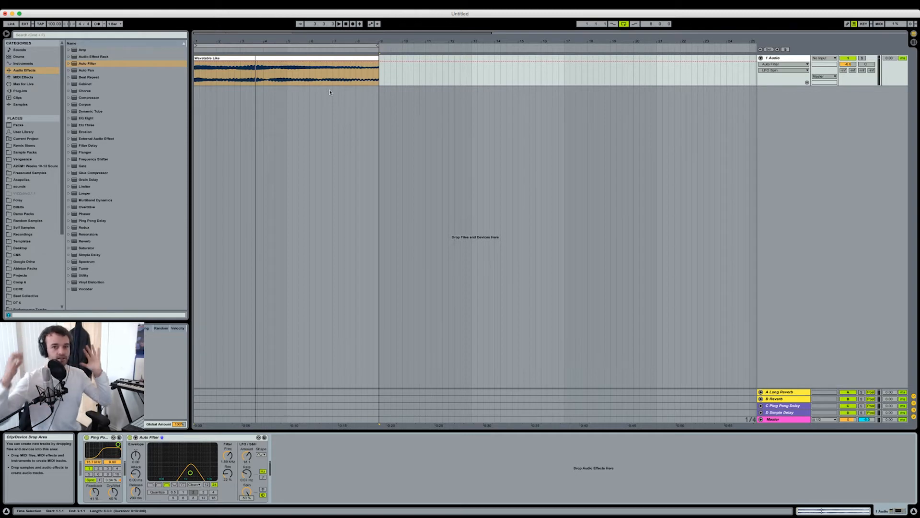
key("space")
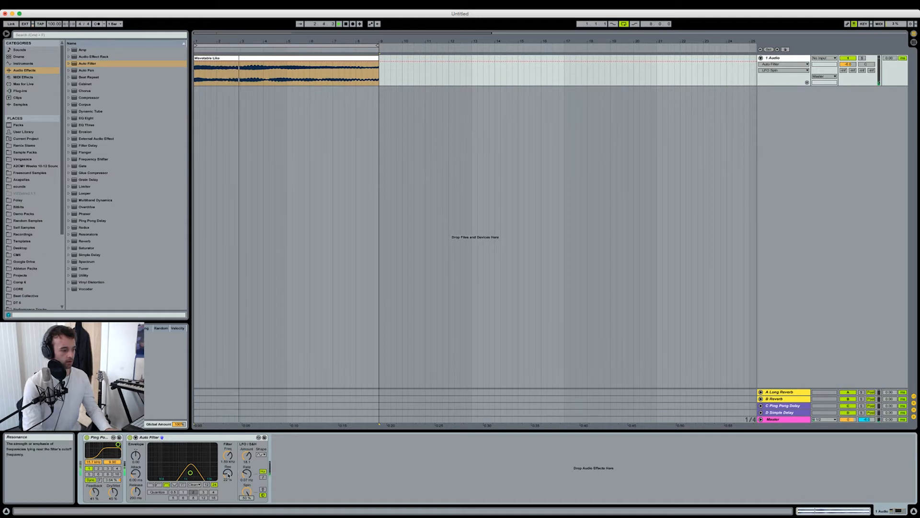
left_click_drag(229, 475, 228, 464)
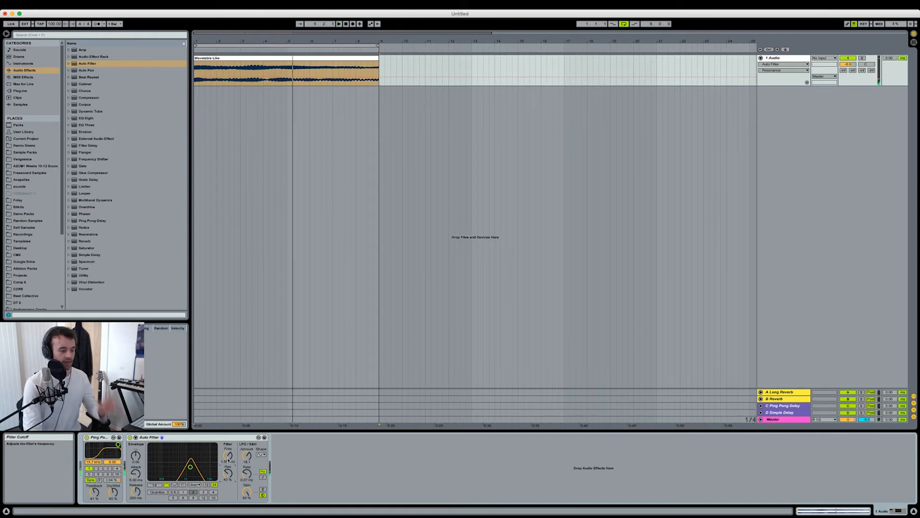
Step: Set the Auto Filter's slope to 12 dB, switch its circuit type to OSR, and raise the drive
left_click(205, 484)
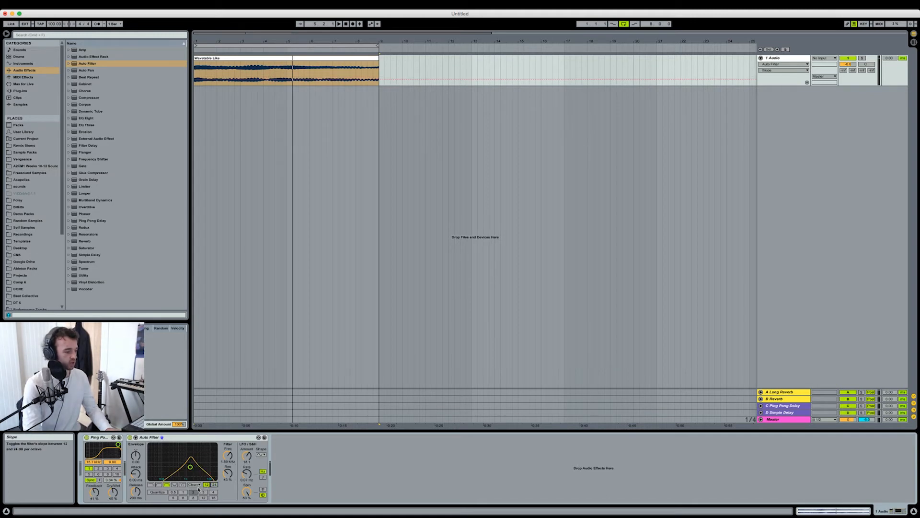
left_click(195, 485)
left_click(194, 493)
left_click_drag(228, 492, 245, 481)
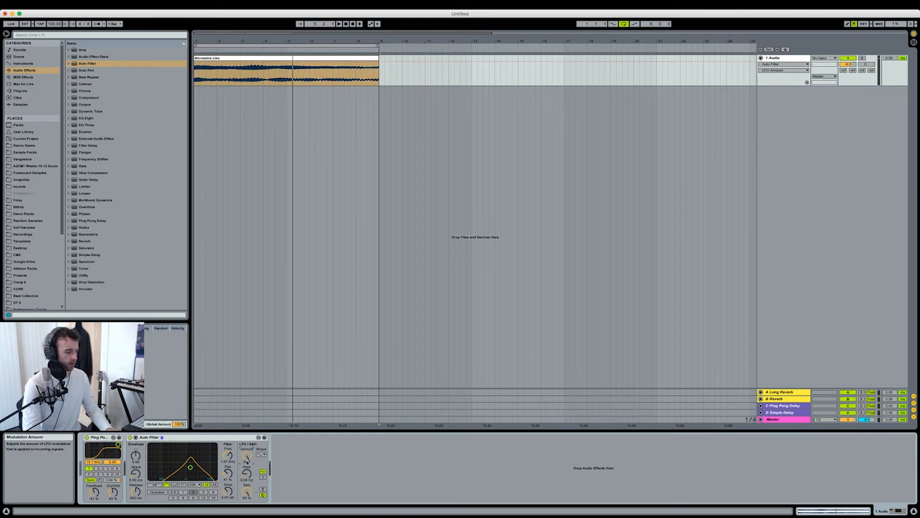
Step: Fine-tune the Auto Filter's LFO amount, cutoff point and LFO rate while auditioning the loop
left_click_drag(250, 458, 250, 459)
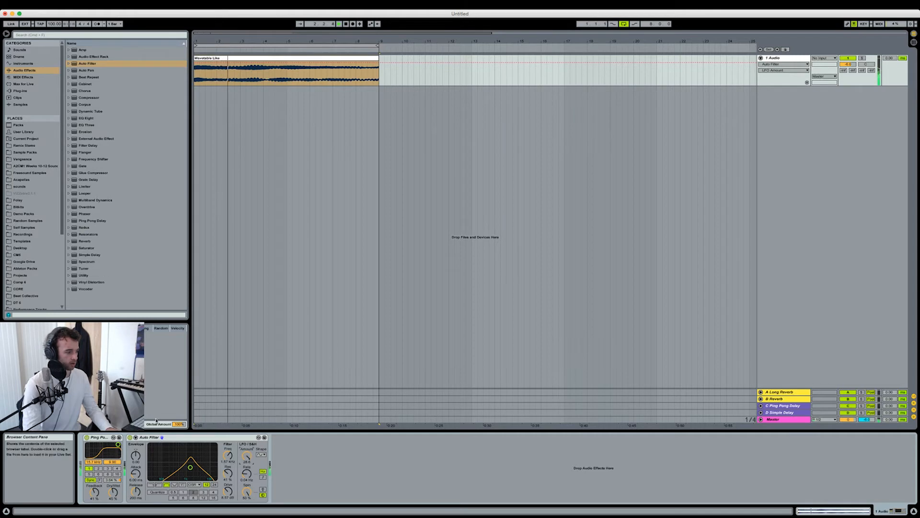
left_click_drag(191, 467, 190, 468)
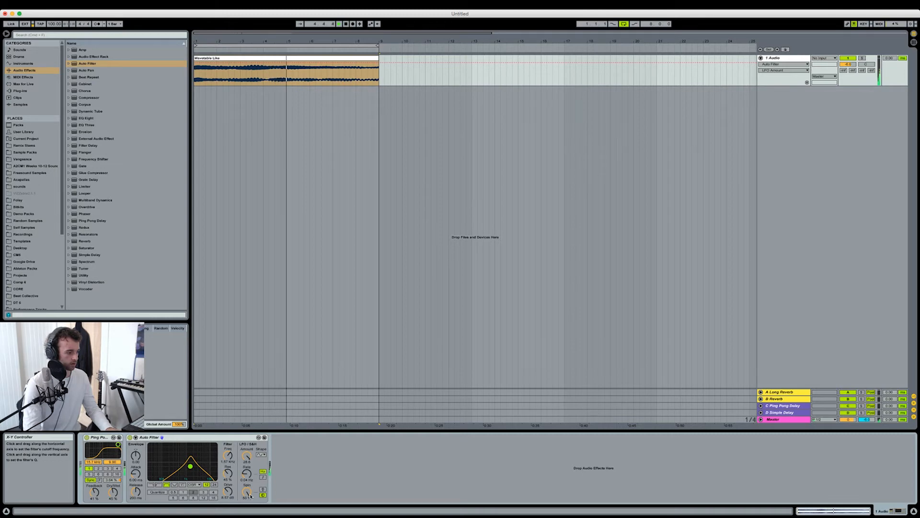
left_click_drag(247, 473, 247, 473)
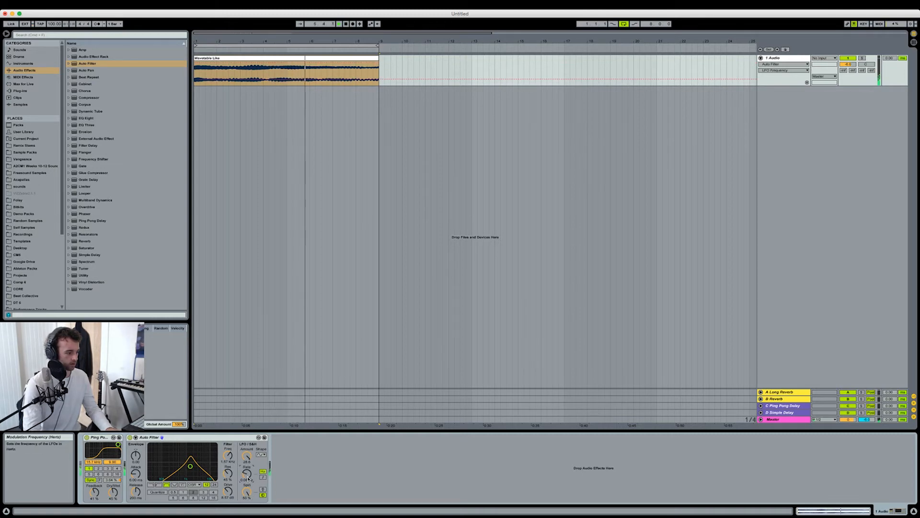
Step: Show the Auto Filter's frequency automation in a new lane and shape rising and falling breakpoints over the clip's first half
right_click(228, 459)
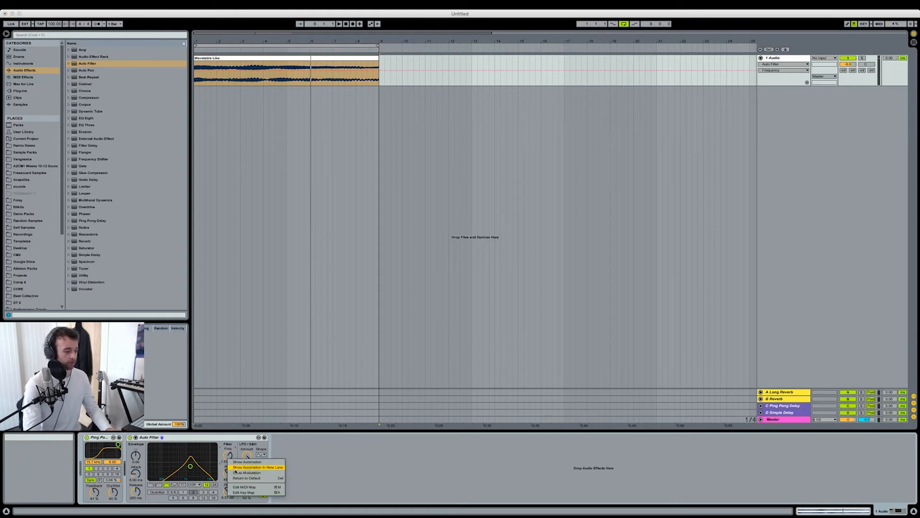
left_click(235, 468)
left_click_drag(194, 101, 372, 98)
left_click(287, 102)
left_click_drag(195, 93, 221, 91)
left_click_drag(231, 90, 245, 92)
left_click_drag(263, 92, 263, 95)
left_click_drag(273, 95, 288, 90)
Step: Continue the wavy frequency automation with breakpoints across the clip's second half, ending on a raised point at the clip's end
left_click(305, 91)
left_click(321, 93)
left_click(337, 92)
left_click(353, 92)
left_click(366, 95)
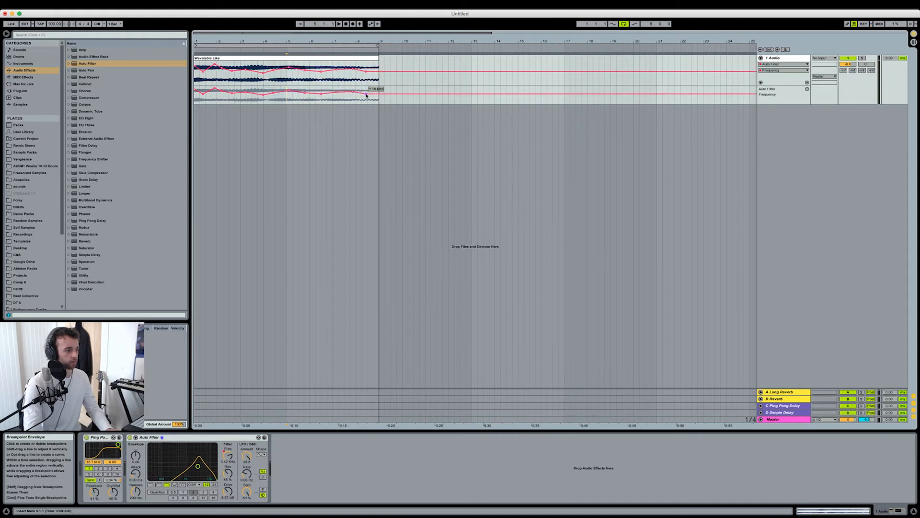
left_click_drag(378, 94, 378, 90)
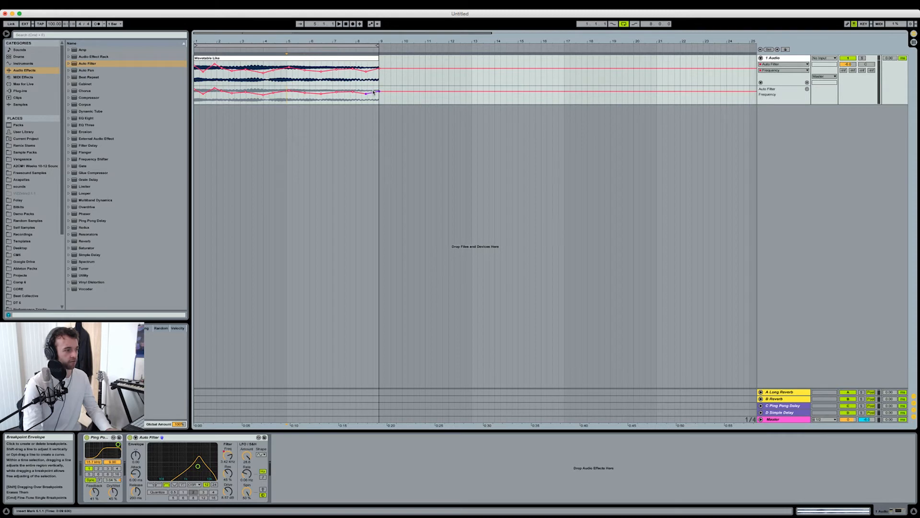
Step: Play the automated clip and remove the high peak breakpoint just before bar 2 of the frequency automation
left_click(368, 58)
key("space")
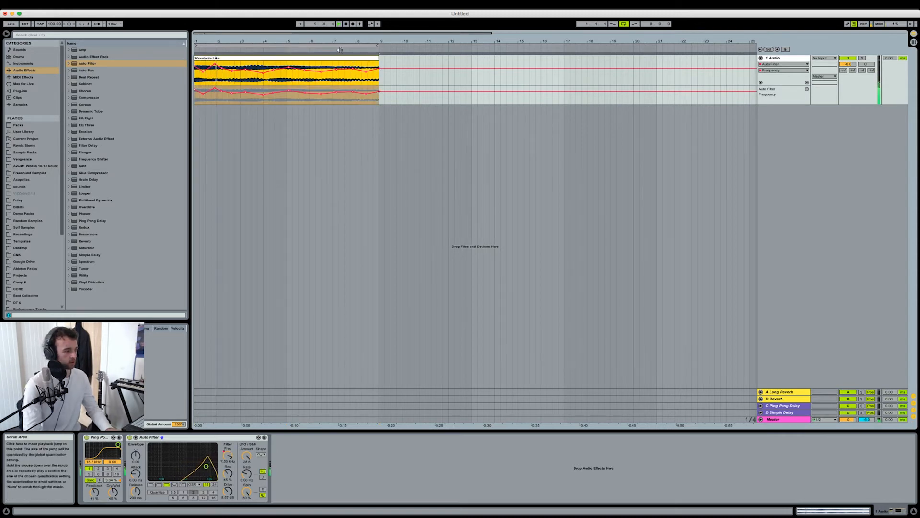
left_click(216, 90)
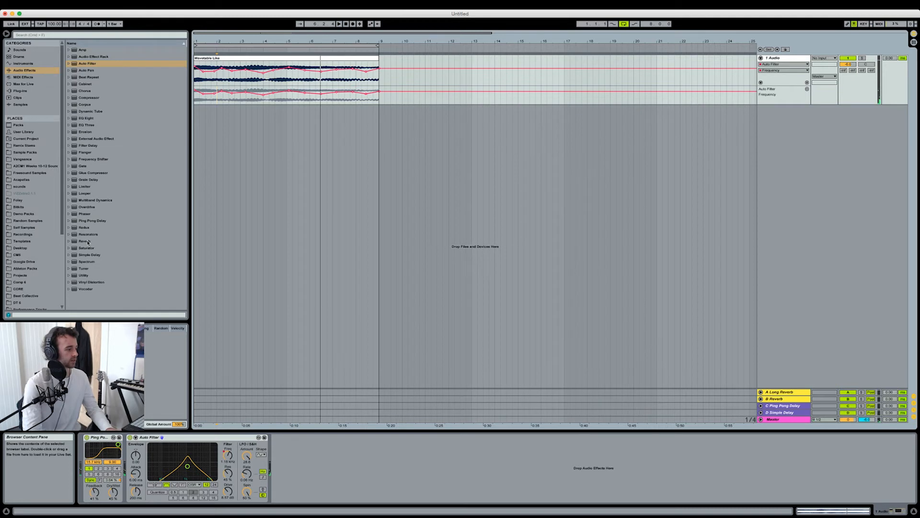
Step: Add a Reverb after the Auto Filter, set its Reflect level to about -2 dB and quality to High, and enable the diffusion network's low filter
left_click_drag(87, 242, 252, 451)
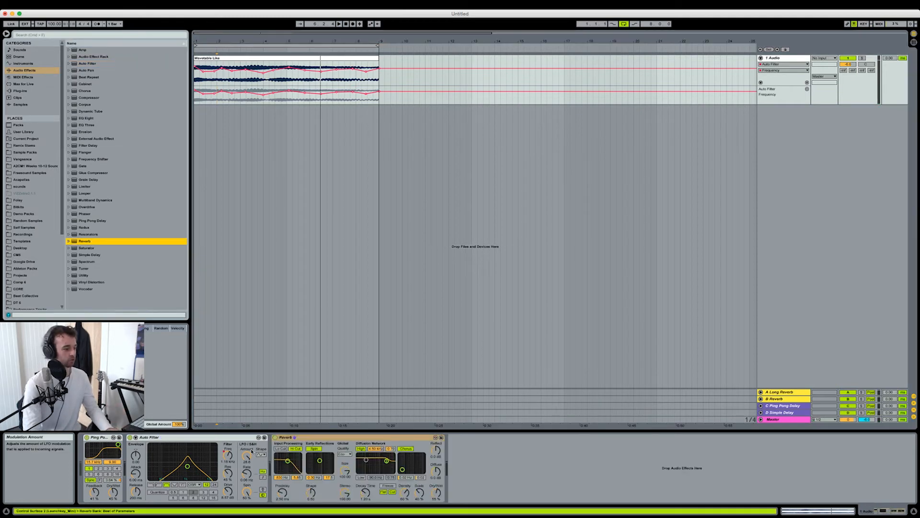
left_click_drag(436, 471, 436, 457)
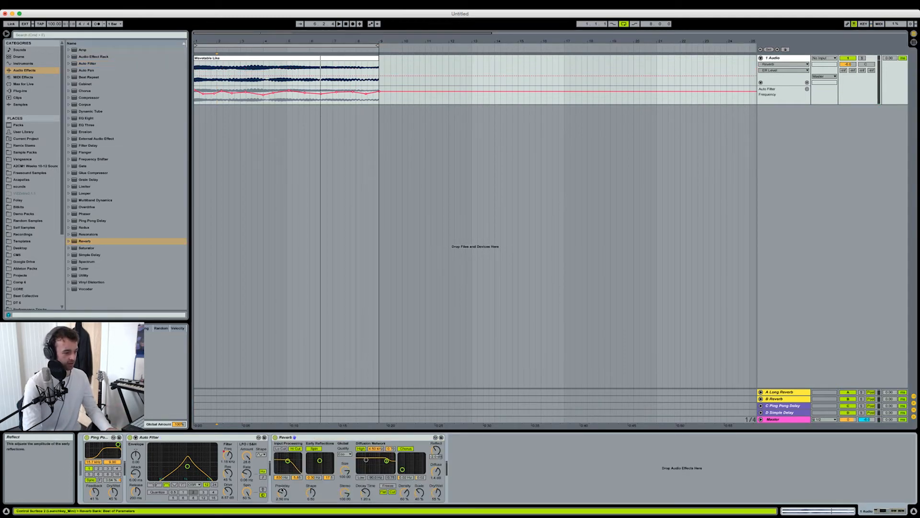
left_click(345, 454)
left_click(344, 470)
left_click(361, 477)
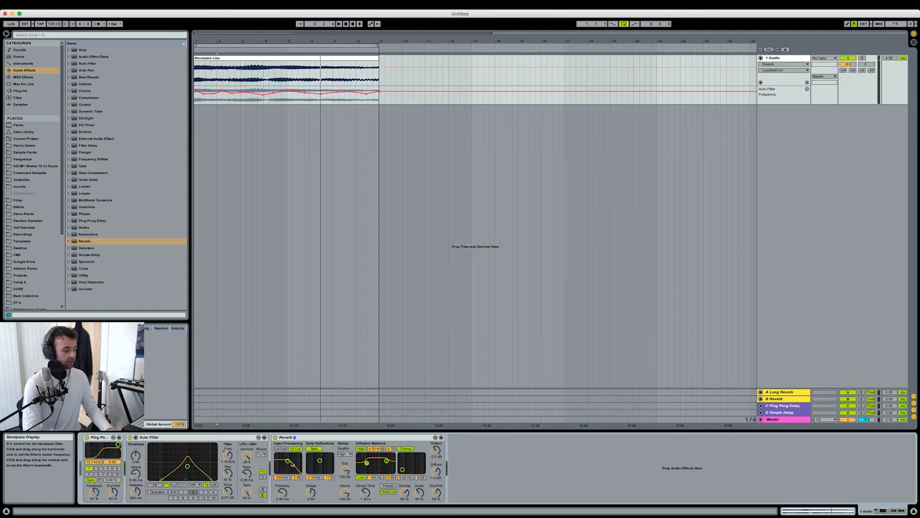
Step: Adjust the Reverb's input filter, set predelay to about 21 ms, and tune decay time, size and dry/wet during playback
left_click_drag(290, 460, 292, 460)
left_click_drag(282, 493, 282, 477)
key("space")
left_click_drag(366, 493, 345, 461)
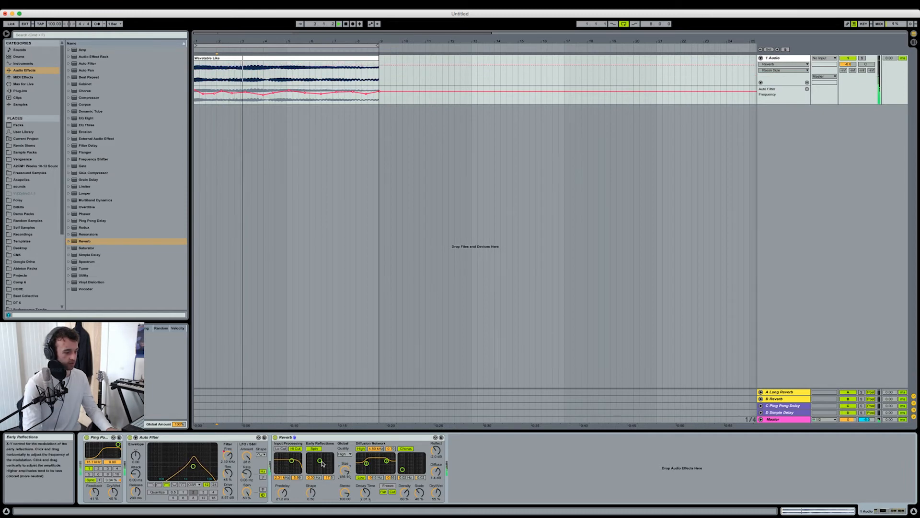
left_click_drag(436, 492, 436, 452)
left_click_drag(369, 498, 347, 461)
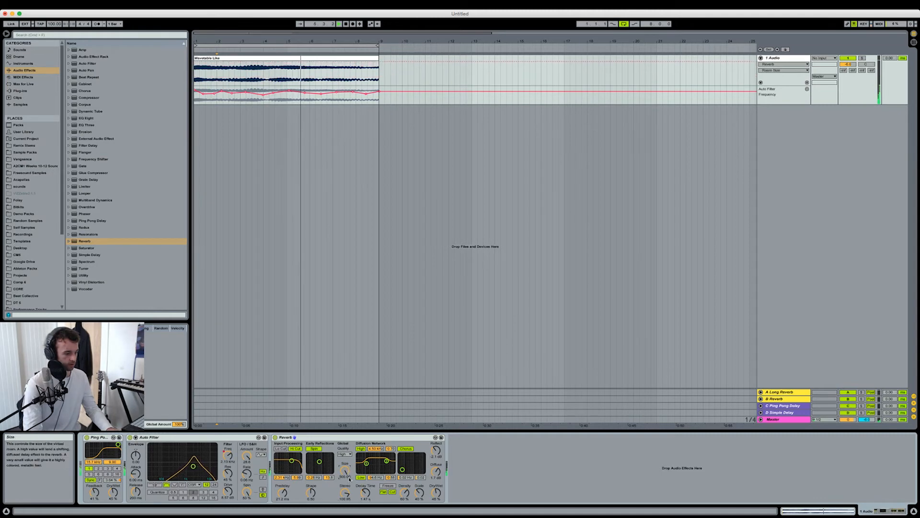
Step: Widen the Reverb's stereo image to 120 and turn off its chorus and early-reflection spin
left_click_drag(345, 493, 318, 454)
left_click(406, 448)
left_click(315, 448)
Step: Refine the Reverb's diffusion with the diffuse level, low-shelf point, density, scale and shape
left_click_drag(437, 478, 438, 476)
left_click_drag(367, 463, 370, 466)
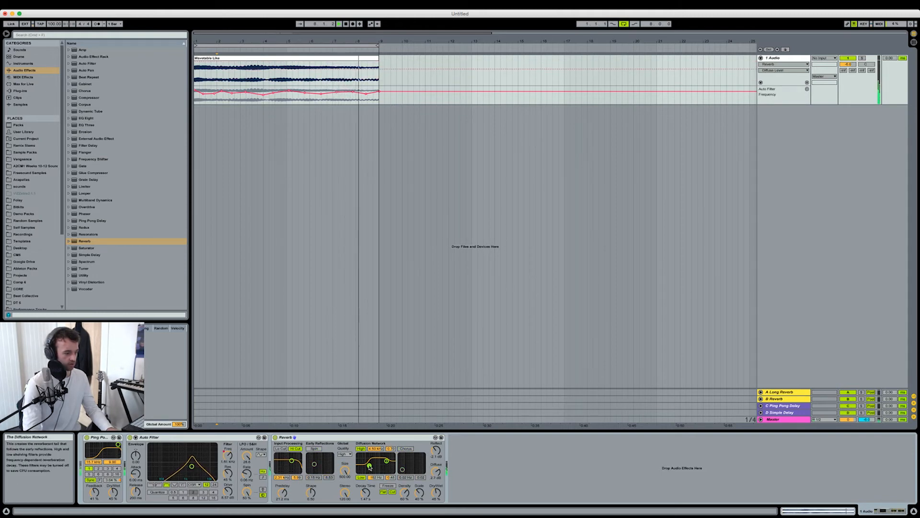
left_click_drag(405, 493, 405, 477)
left_click(418, 494)
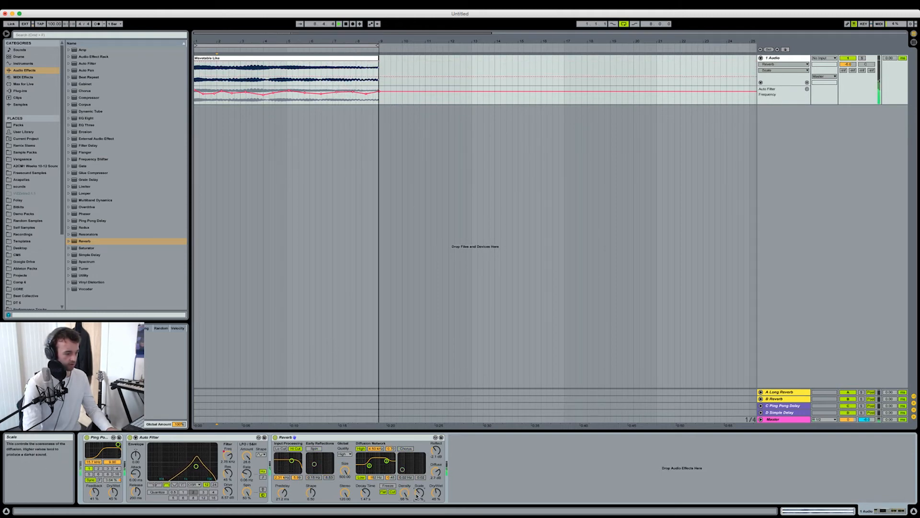
left_click_drag(312, 494, 311, 491)
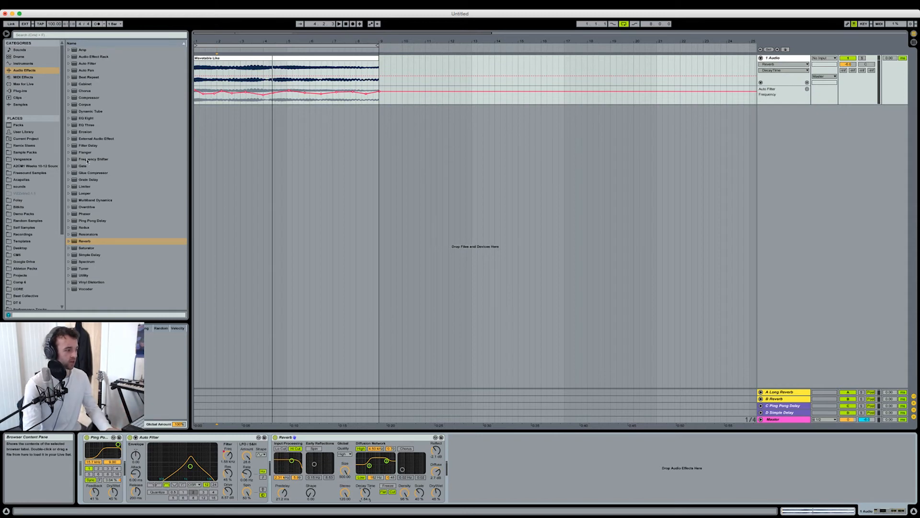
Step: Insert a Flanger between the Auto Filter and the Reverb, and lower its LFO amount and dry/wet mix
left_click_drag(83, 154, 282, 464)
left_click_drag(366, 455, 366, 509)
key("space")
left_click_drag(280, 492, 279, 503)
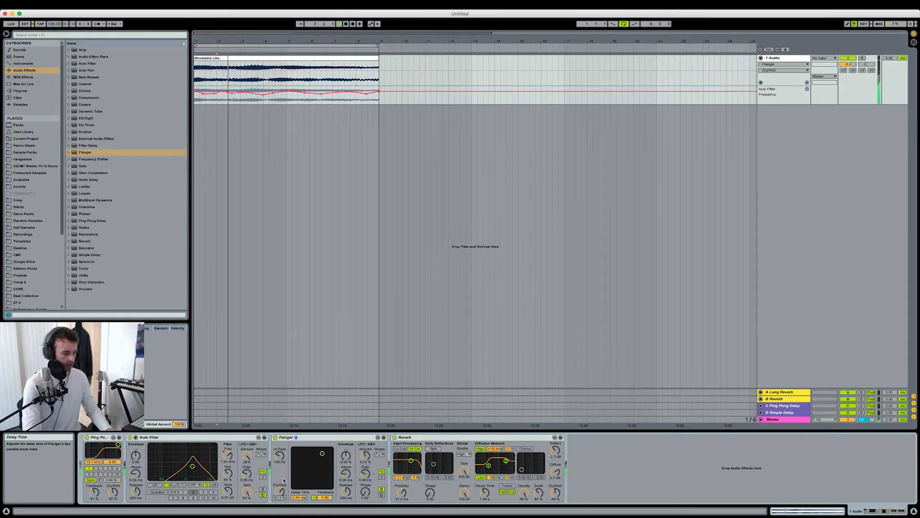
Step: Adjust the Flanger's delay time, feedback and LFO phase during playback, centring the point on its control pad
left_click(314, 498)
left_click_drag(365, 492, 366, 480)
left_click_drag(313, 469, 314, 468)
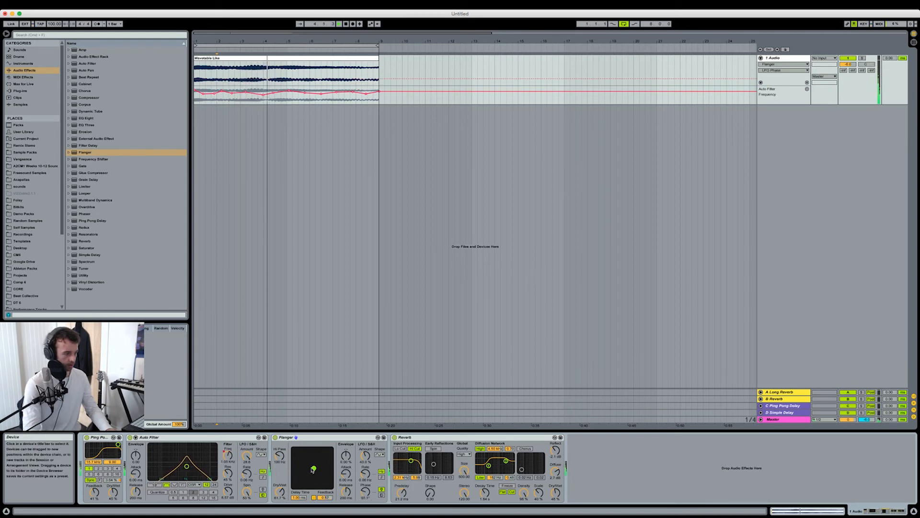
key("space")
Step: Insert a second Ping Pong Delay before the Flanger, set its beat division to 3, and adjust its dry/wet, filter and beat offset
left_click_drag(98, 221, 287, 456)
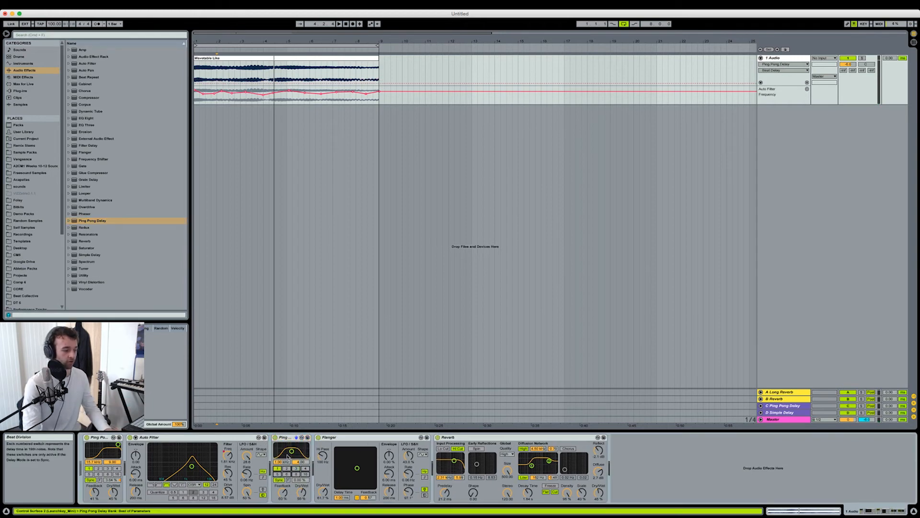
key("space")
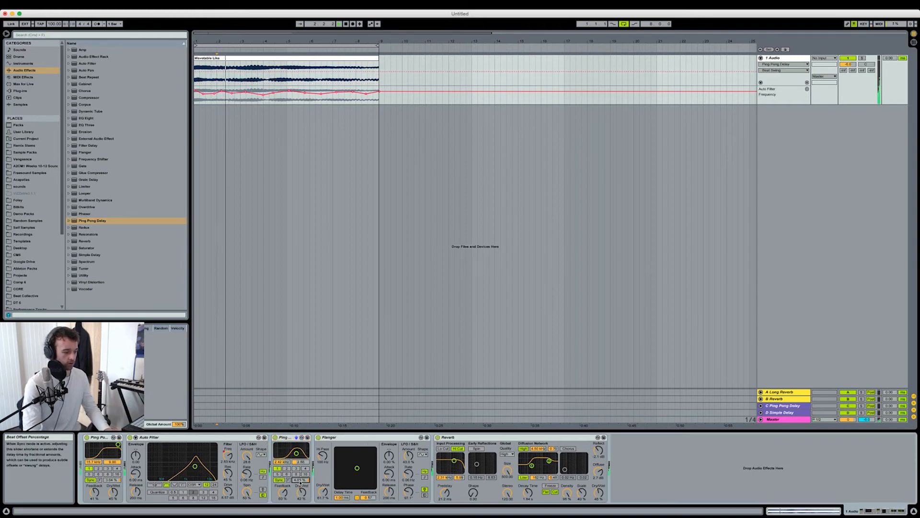
left_click(295, 468)
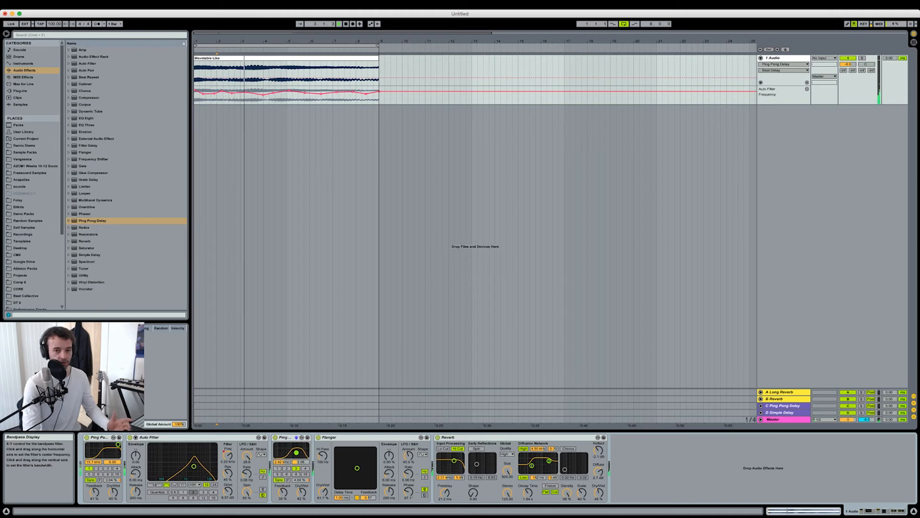
left_click_drag(301, 492, 301, 497)
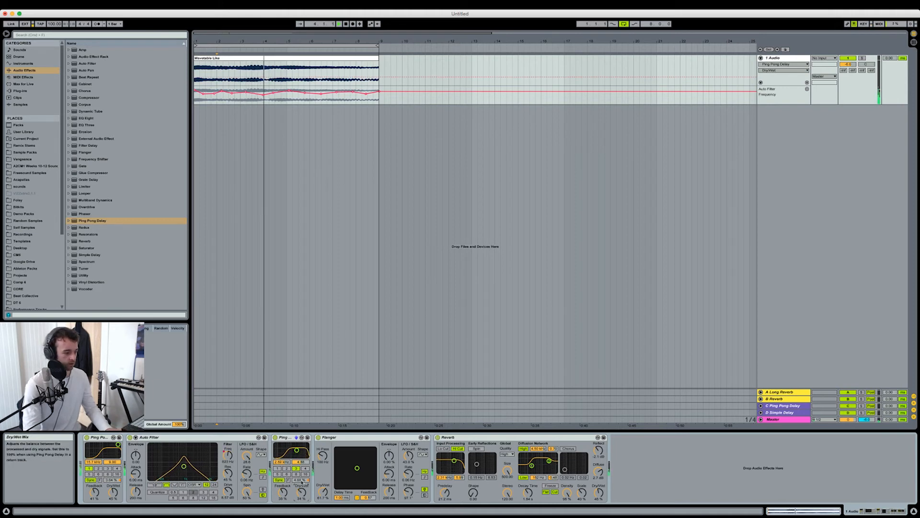
left_click_drag(297, 451, 300, 488)
key("space")
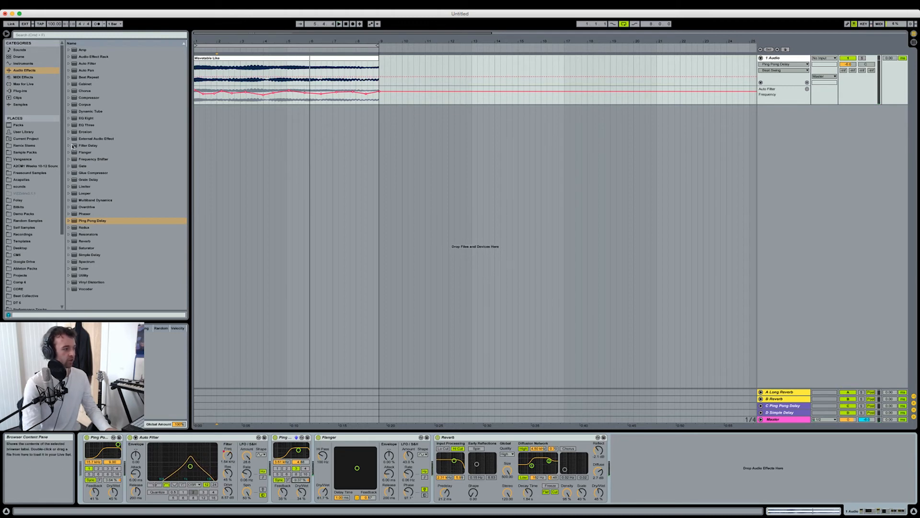
Step: Add an EQ Eight at the end of the chain, cut the low mids and boost the upper frequencies during playback
left_click_drag(84, 119, 655, 474)
key("space")
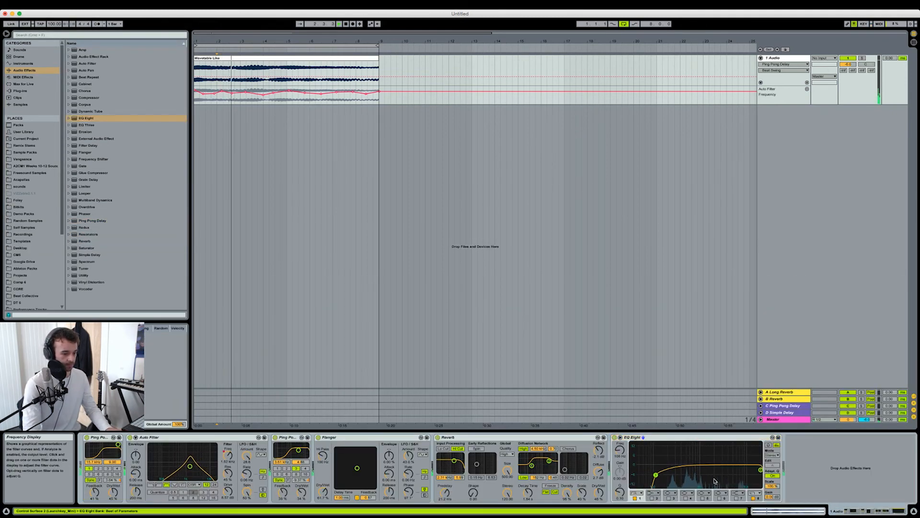
left_click(720, 499)
left_click_drag(721, 464, 685, 475)
left_click(703, 499)
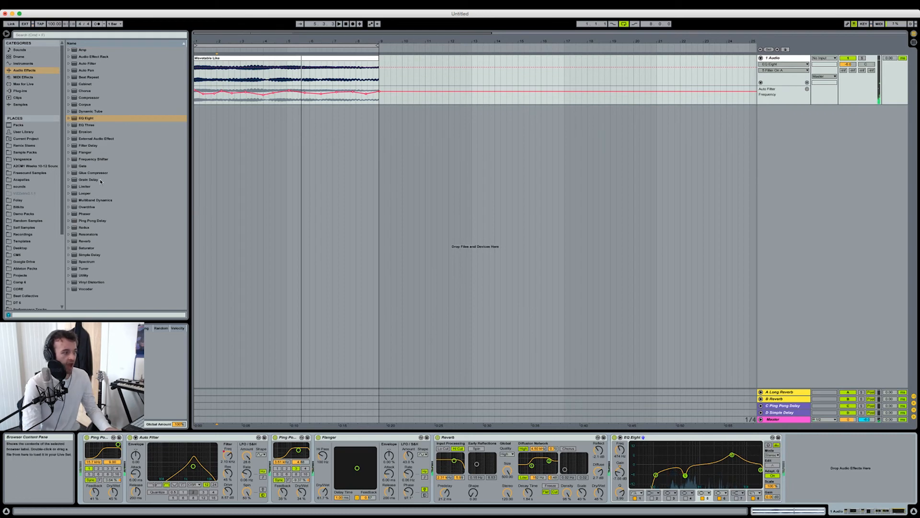
Step: Insert a Glue Compressor between the Reverb and EQ Eight, and adjust its threshold, makeup gain, release and ratio
left_click_drag(101, 172, 624, 455)
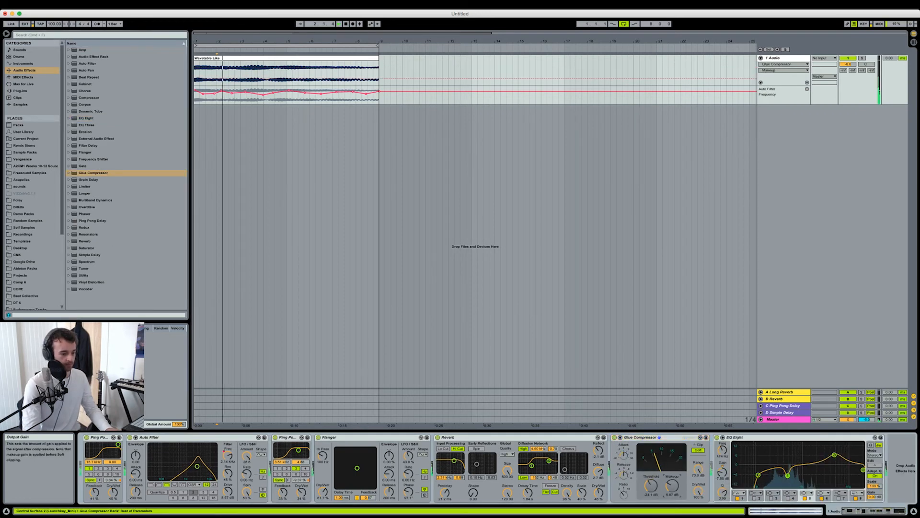
mouse_move(651, 483)
left_mouse_down()
mouse_move(672, 490)
mouse_move(672, 473)
mouse_move(657, 483)
left_mouse_up()
left_click(672, 485)
left_click(625, 466)
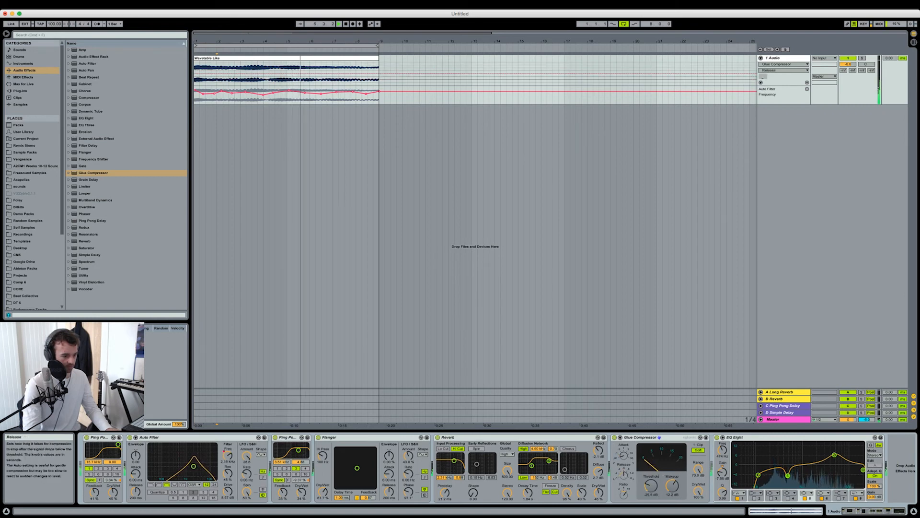
left_click(624, 494)
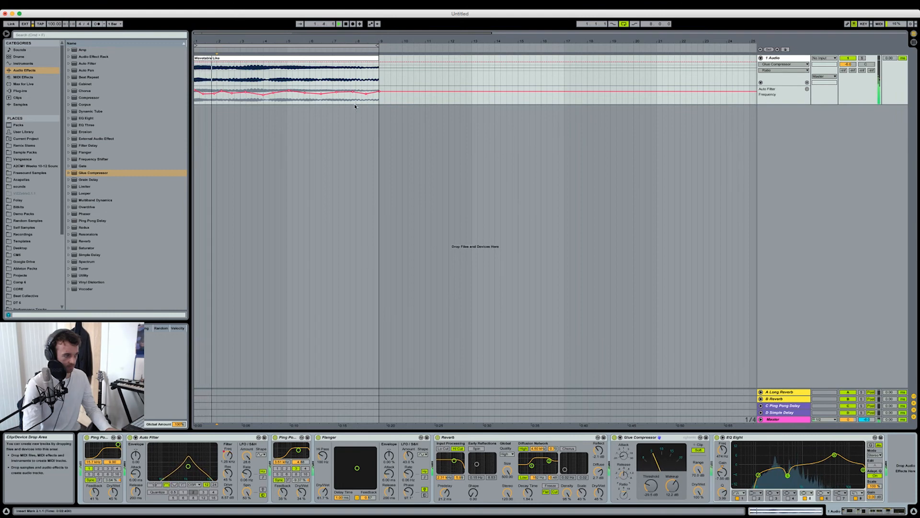
Step: Review the clip's warp and sample settings during playback and return to the device chain
left_click(344, 58)
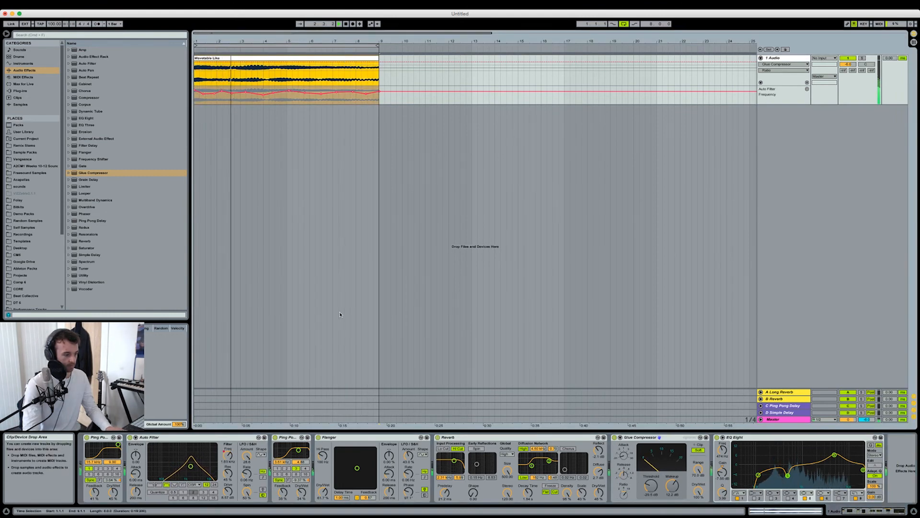
key("shift+Tab")
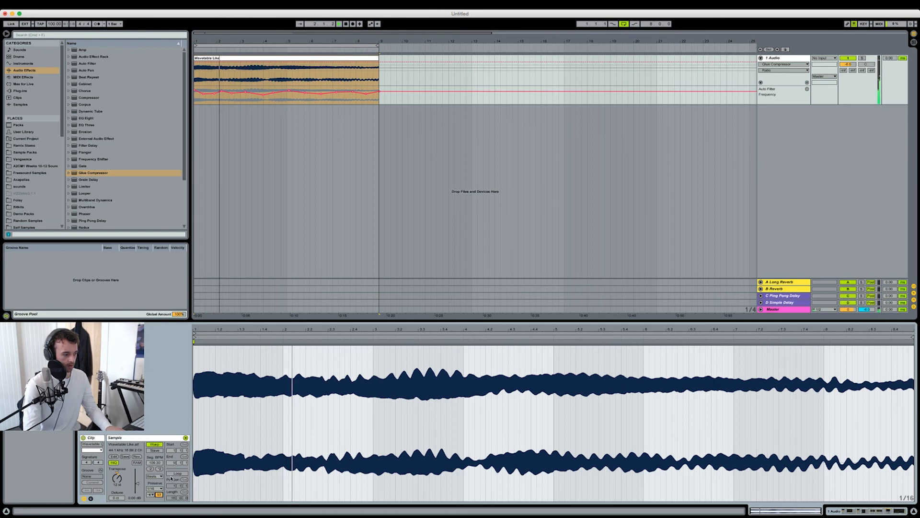
key("shift+Tab")
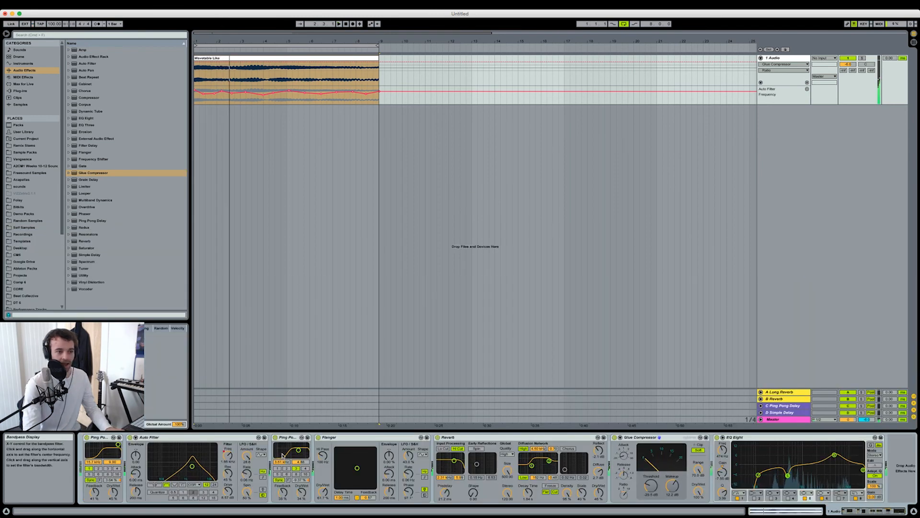